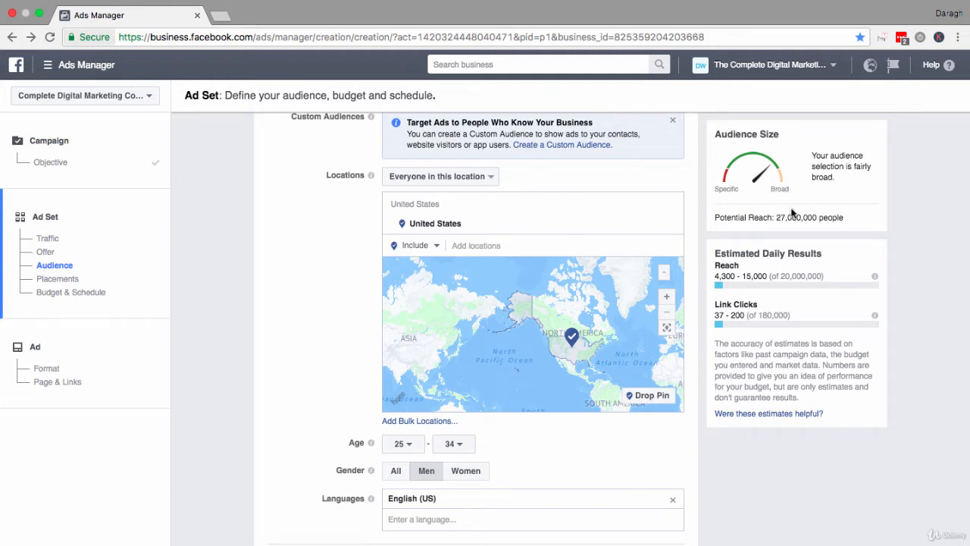
# Check the audience's potential reach, and browse the Interests and More Categories options available for Detailed Targeting.
pyautogui.moveTo(774, 218); pyautogui.dragTo(843, 216)
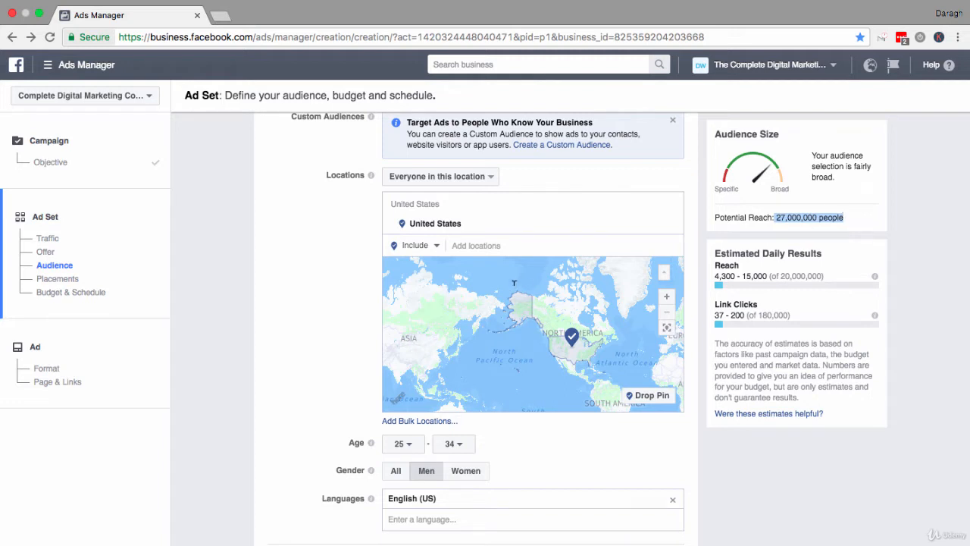
pyautogui.scroll(-5, 293, 240)
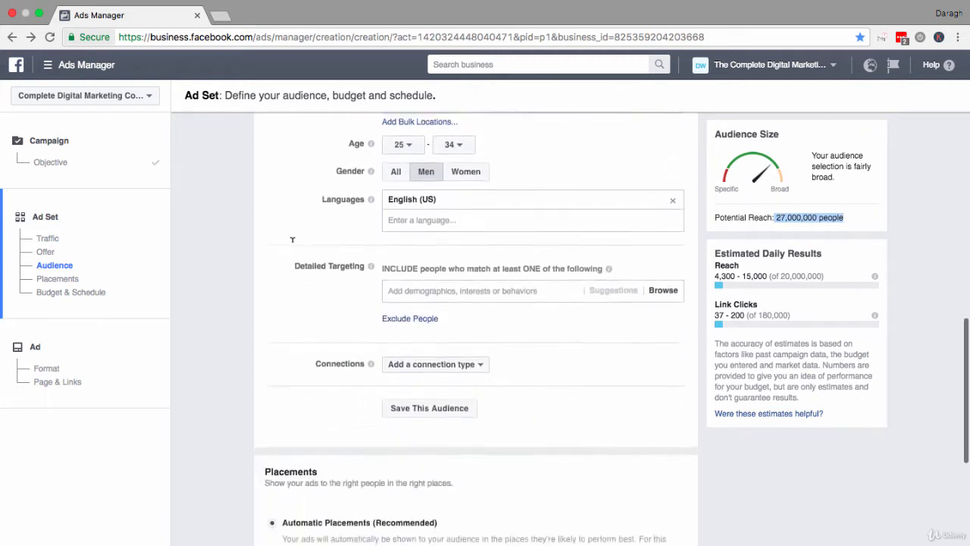
pyautogui.scroll(-1, 293, 239)
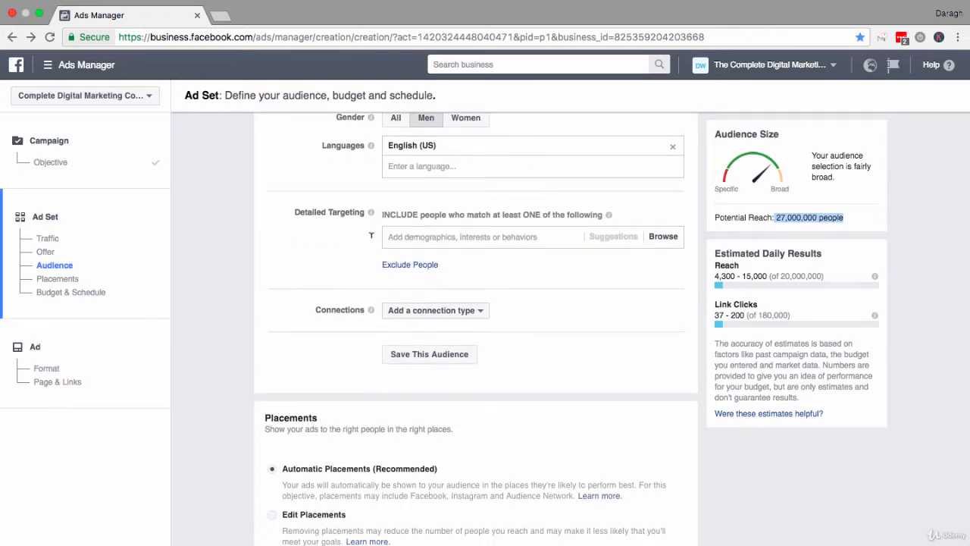
pyautogui.click(299, 216)
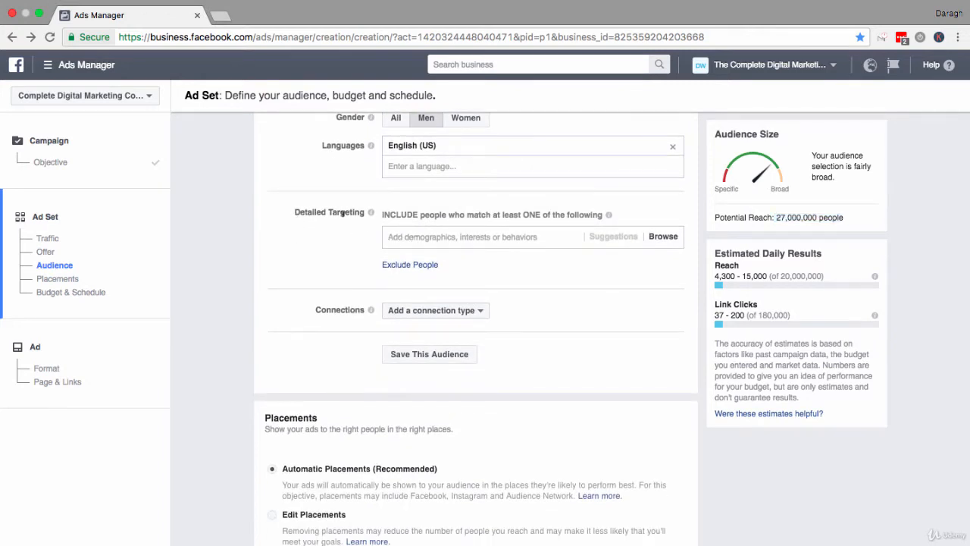
pyautogui.click(424, 236)
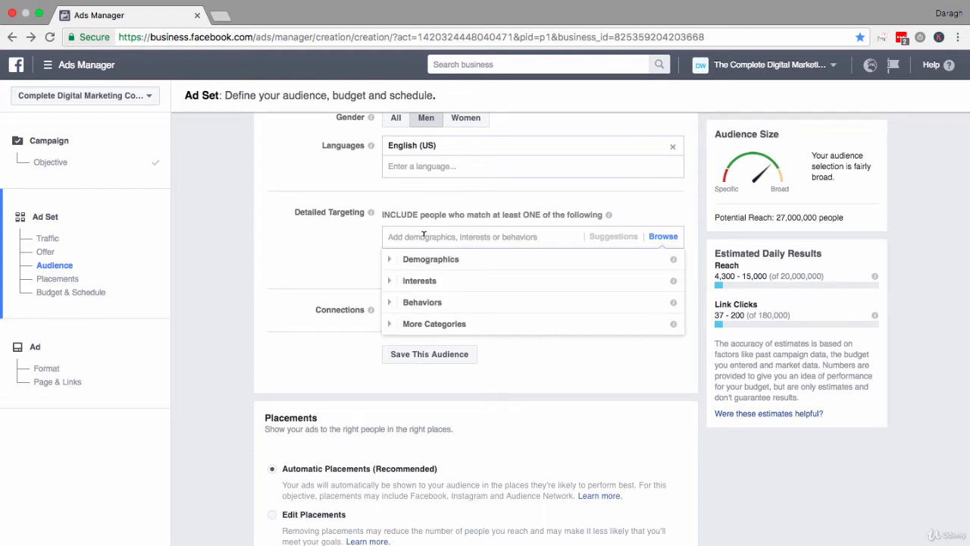
pyautogui.click(390, 280)
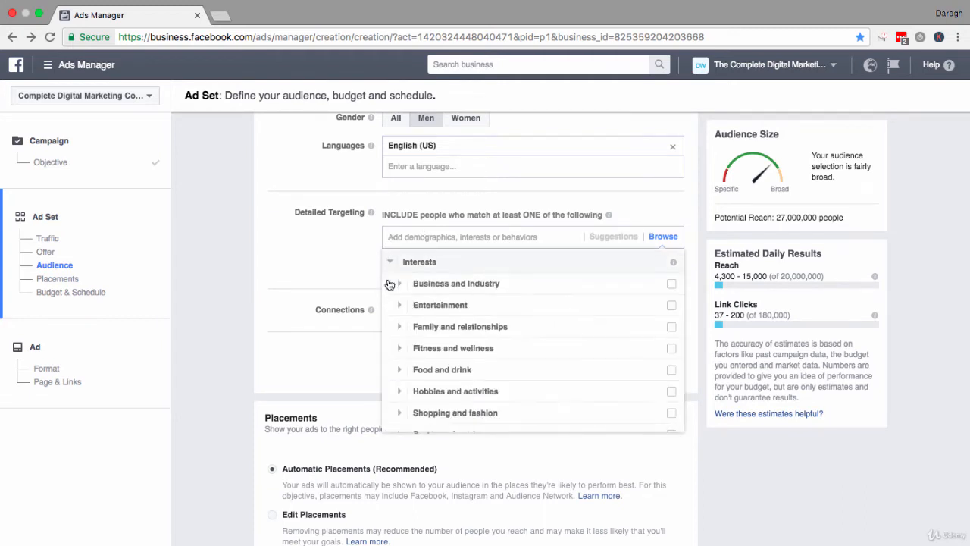
pyautogui.scroll(-1, 389, 285)
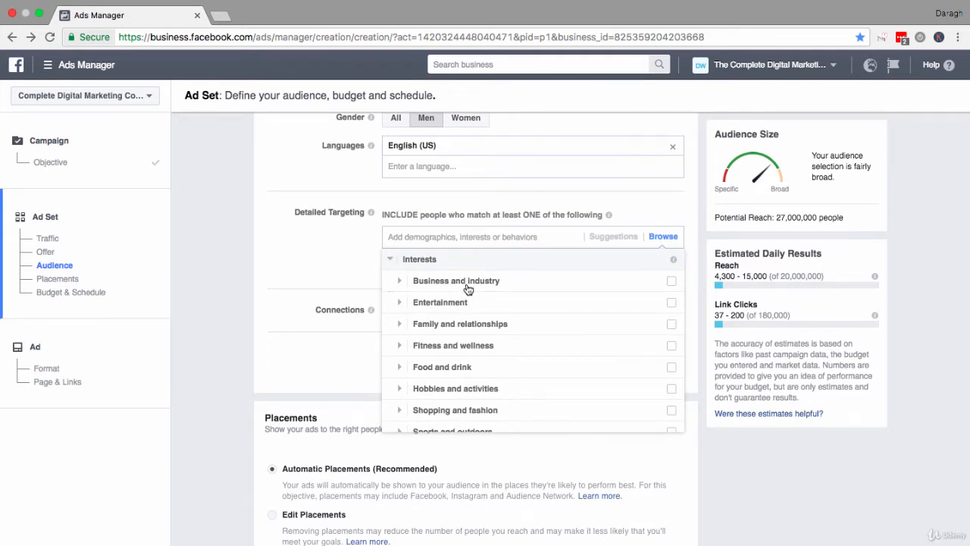
pyautogui.scroll(-4, 466, 303)
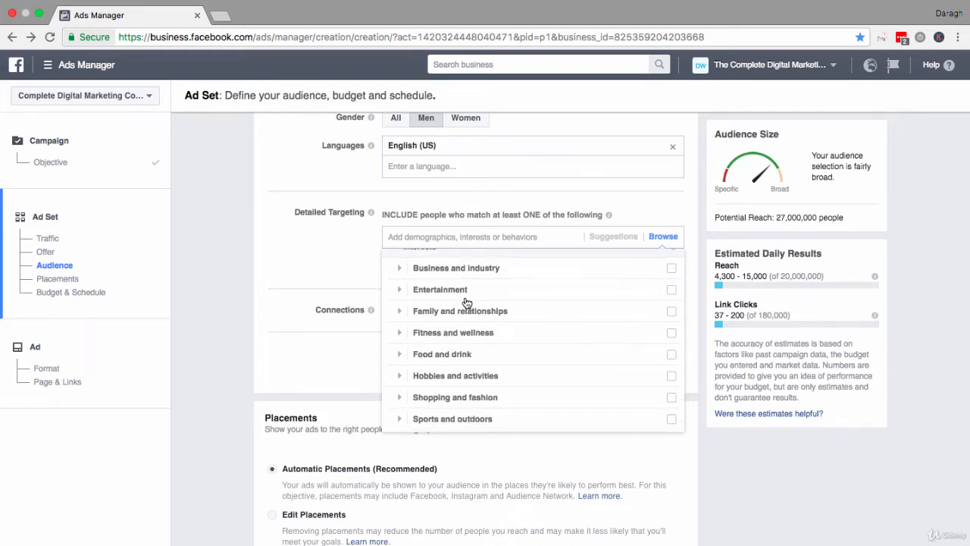
pyautogui.scroll(-3, 466, 303)
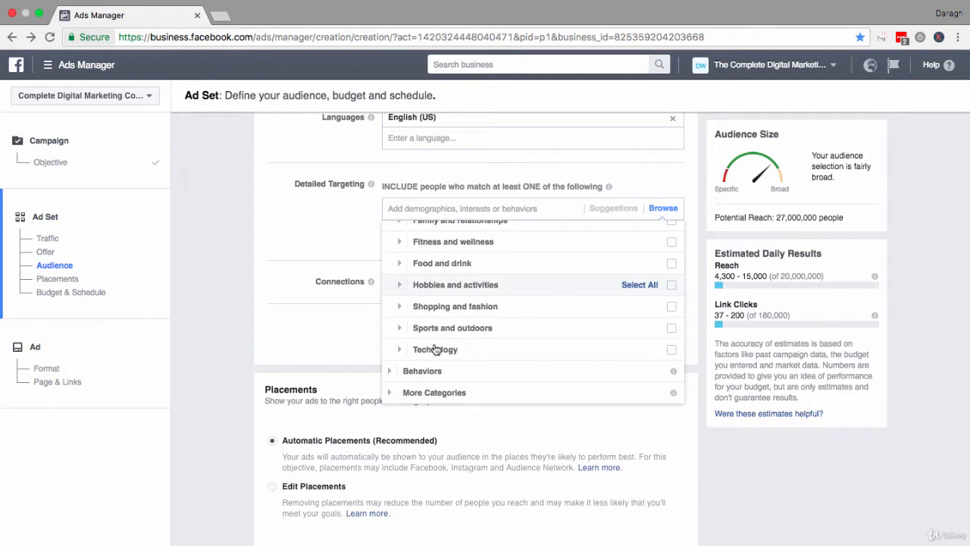
pyautogui.click(389, 392)
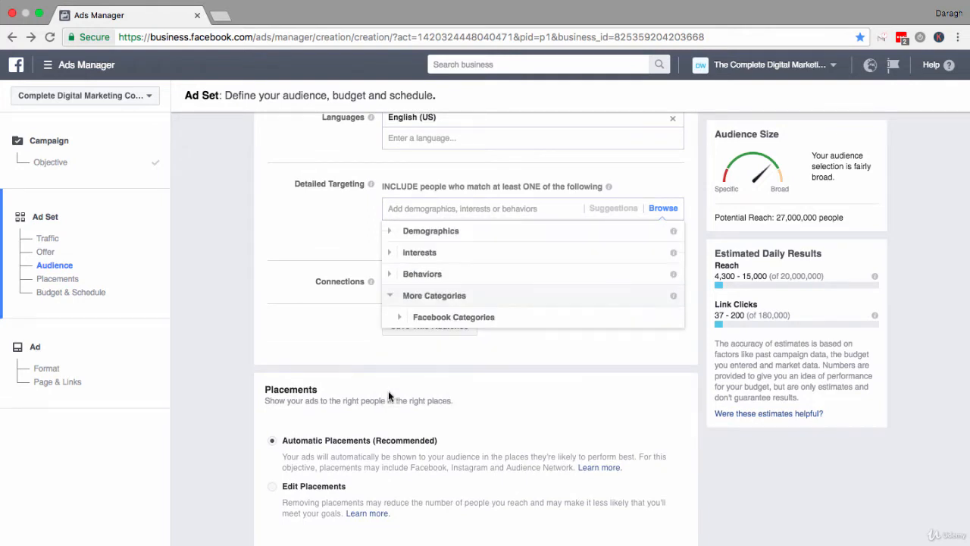
pyautogui.click(390, 296)
pyautogui.scroll(2, 461, 319)
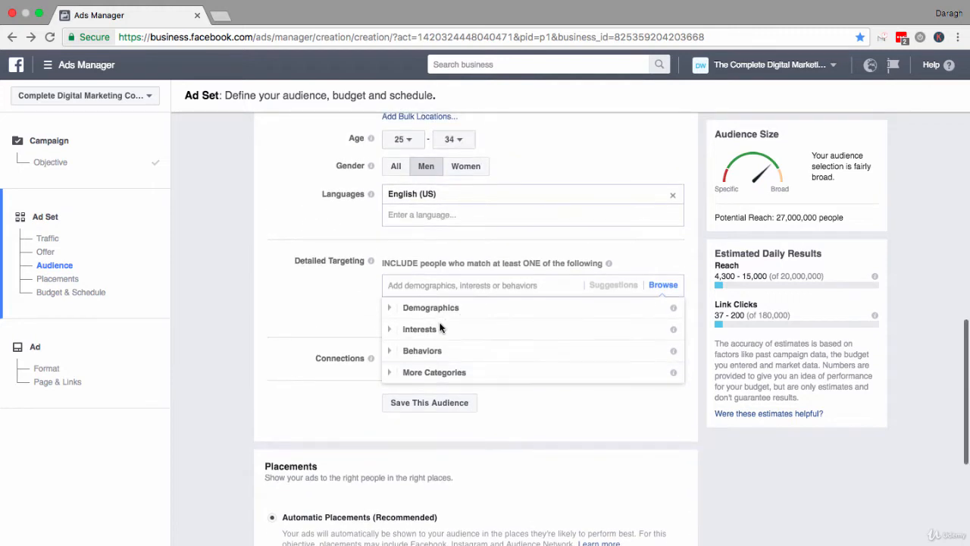
# Add the Digital marketing interest from Business and industry > Online to the detailed targeting.
pyautogui.click(390, 329)
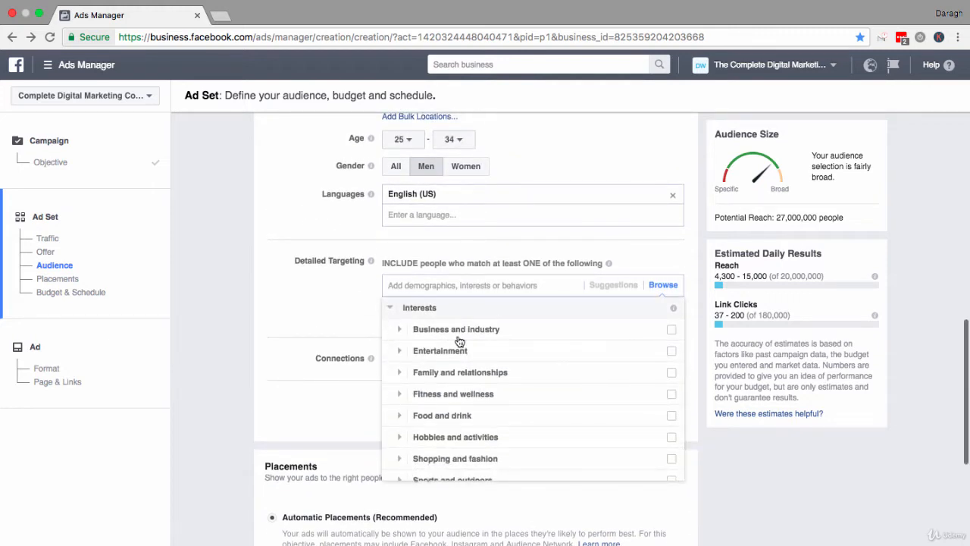
pyautogui.click(399, 332)
pyautogui.scroll(-3, 493, 369)
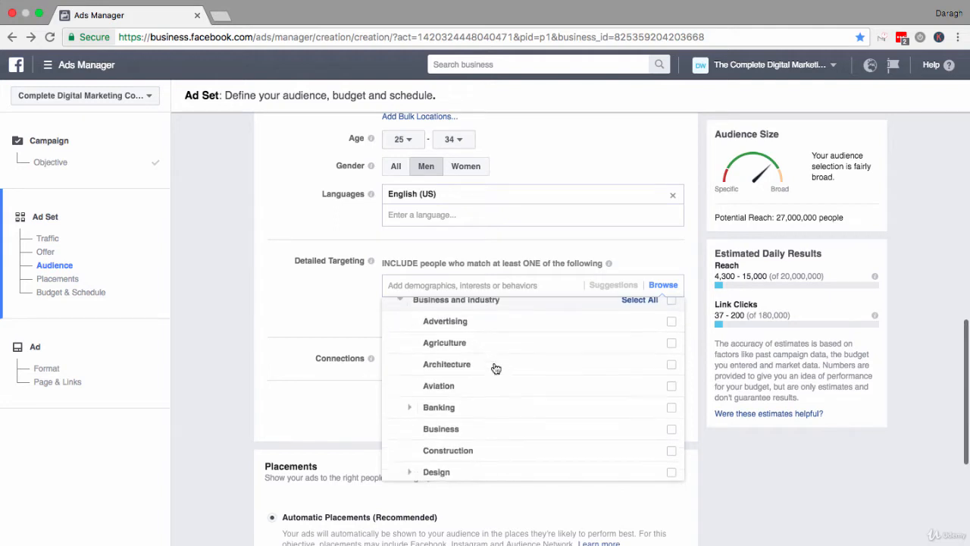
pyautogui.scroll(-5, 496, 368)
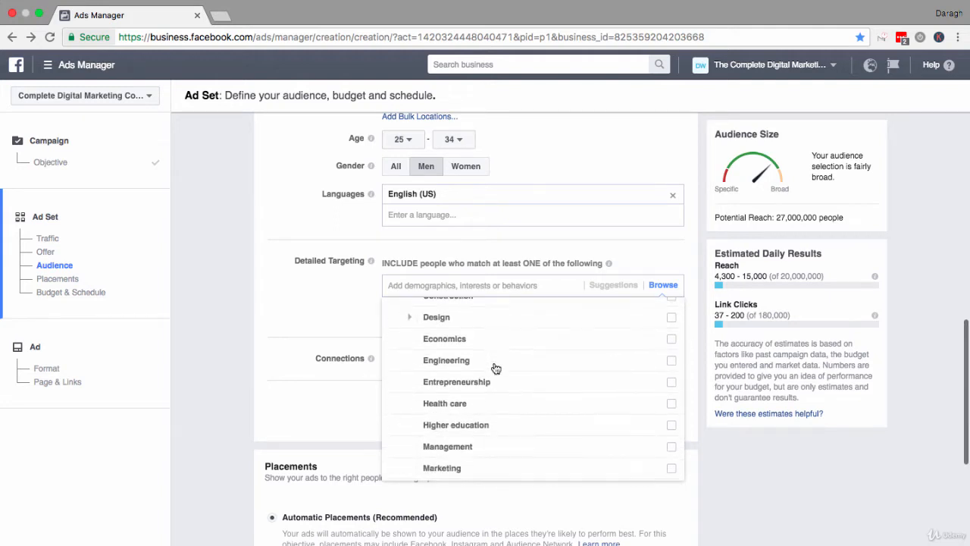
pyautogui.scroll(-1, 495, 369)
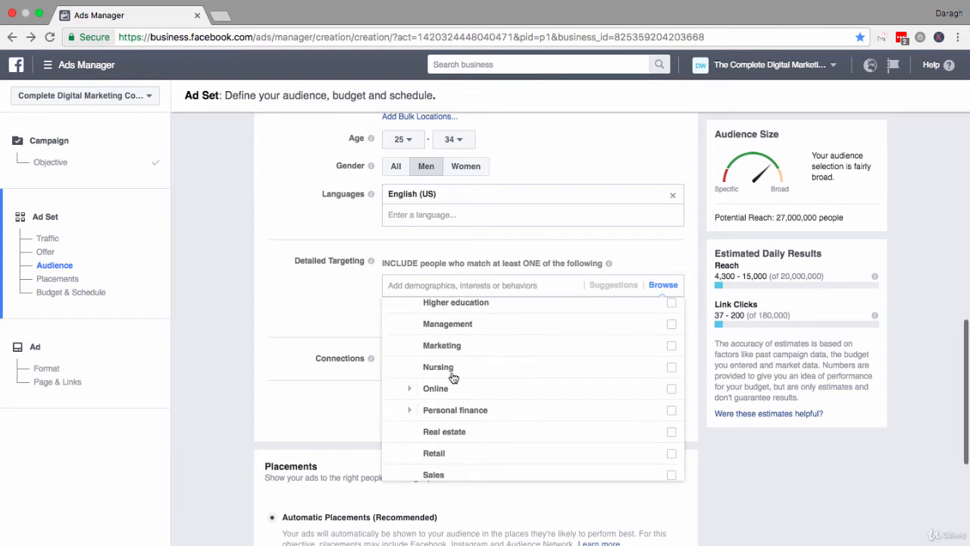
pyautogui.click(410, 393)
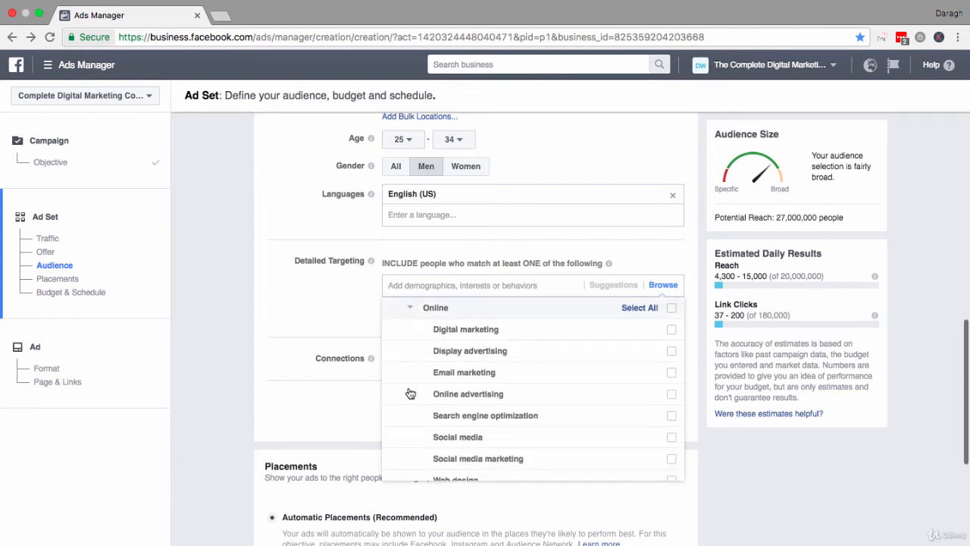
pyautogui.click(672, 332)
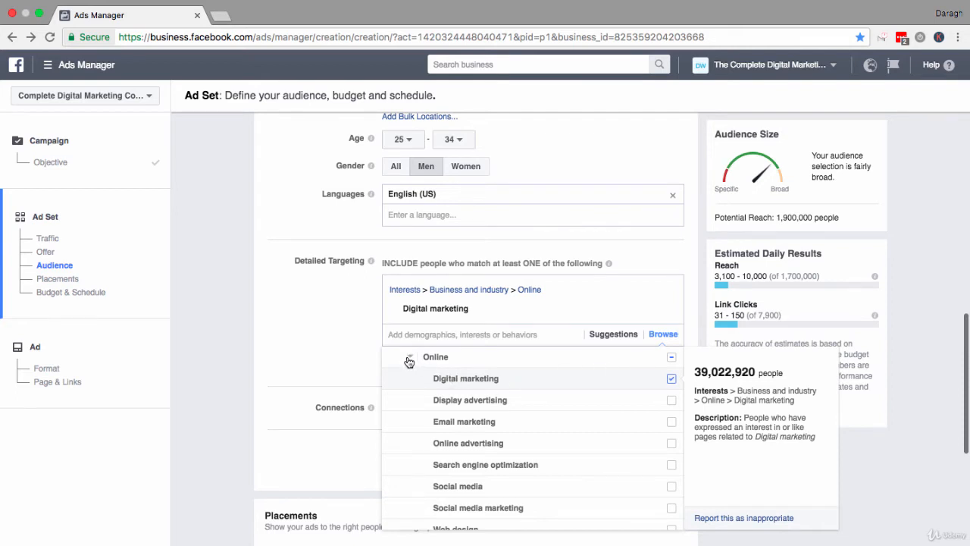
pyautogui.click(350, 352)
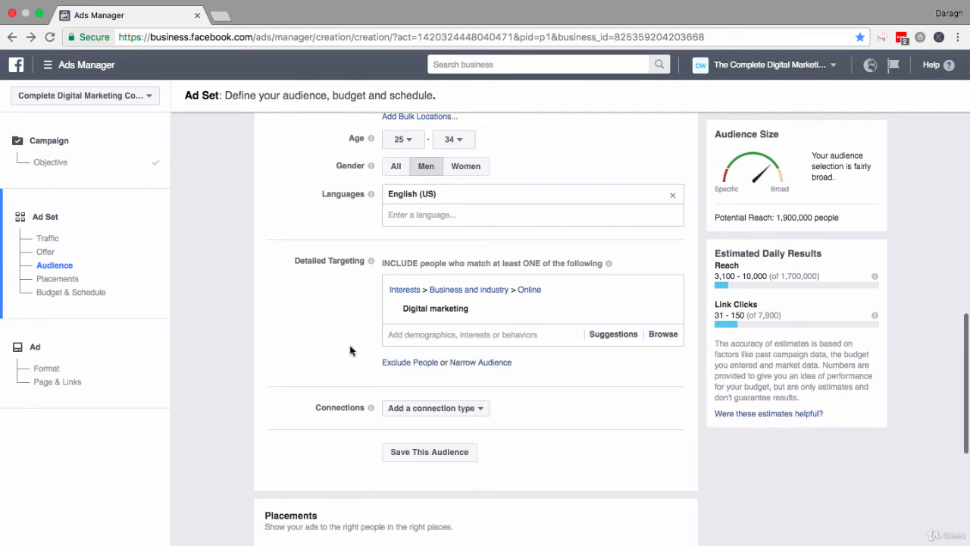
# Search the detailed targeting options for "digital marketer" and add the matching interest.
pyautogui.click(438, 334)
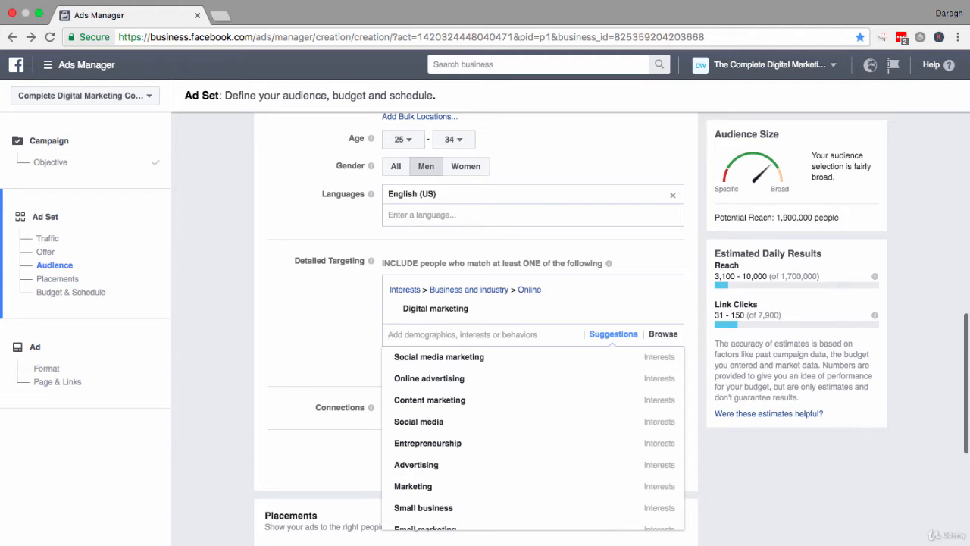
pyautogui.write('digital')
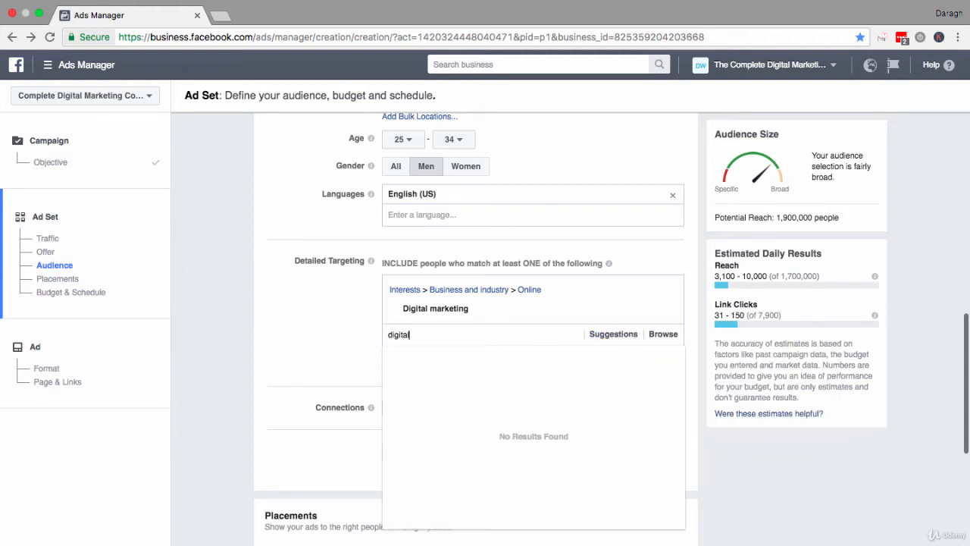
pyautogui.write(' marketer')
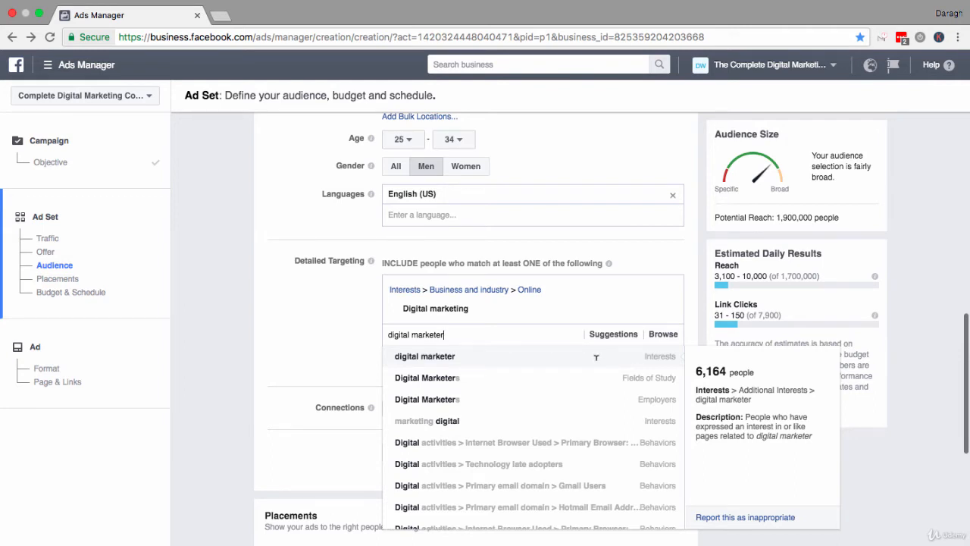
pyautogui.click(595, 357)
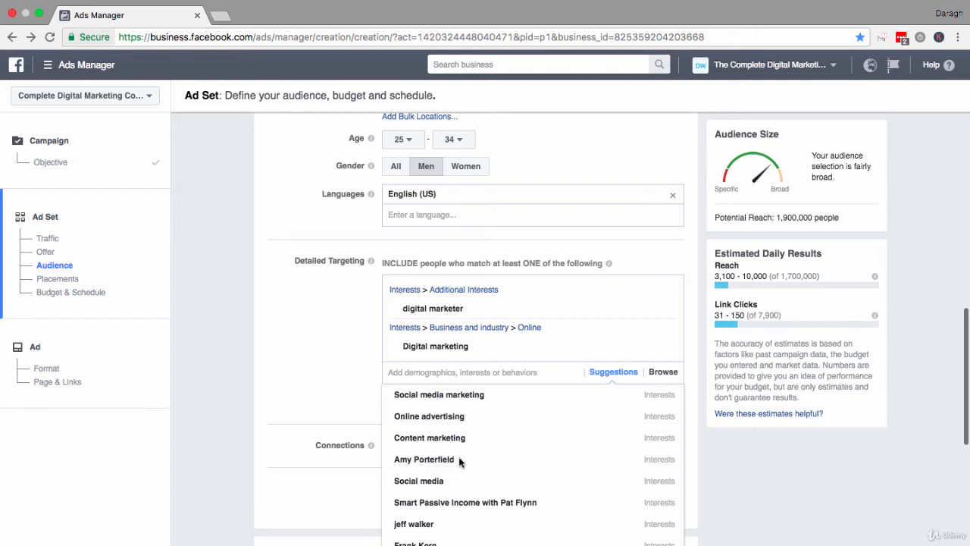
# Add the suggested interests Amy Porterfield and Gary Vaynerchuk to the detailed targeting.
pyautogui.click(424, 459)
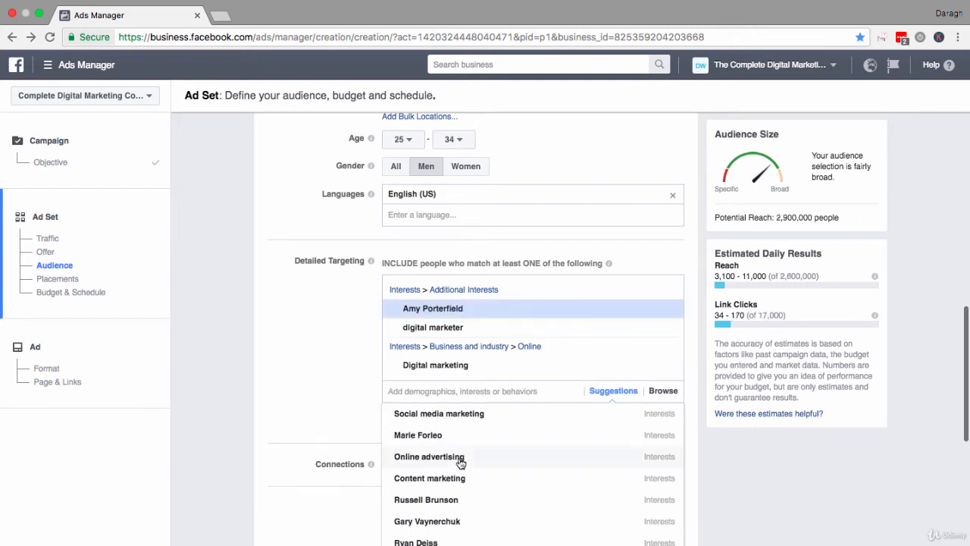
pyautogui.click(480, 389)
pyautogui.scroll(-2, 476, 394)
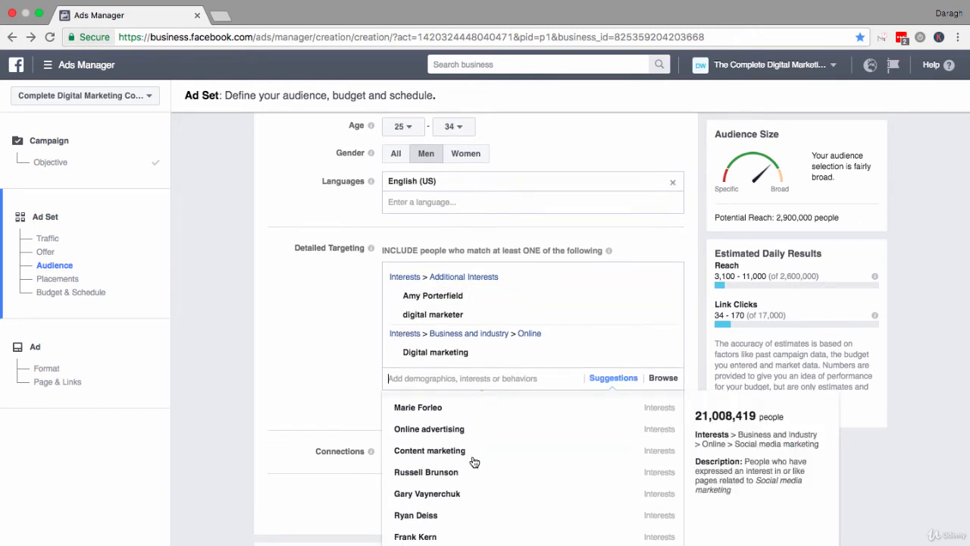
pyautogui.click(465, 496)
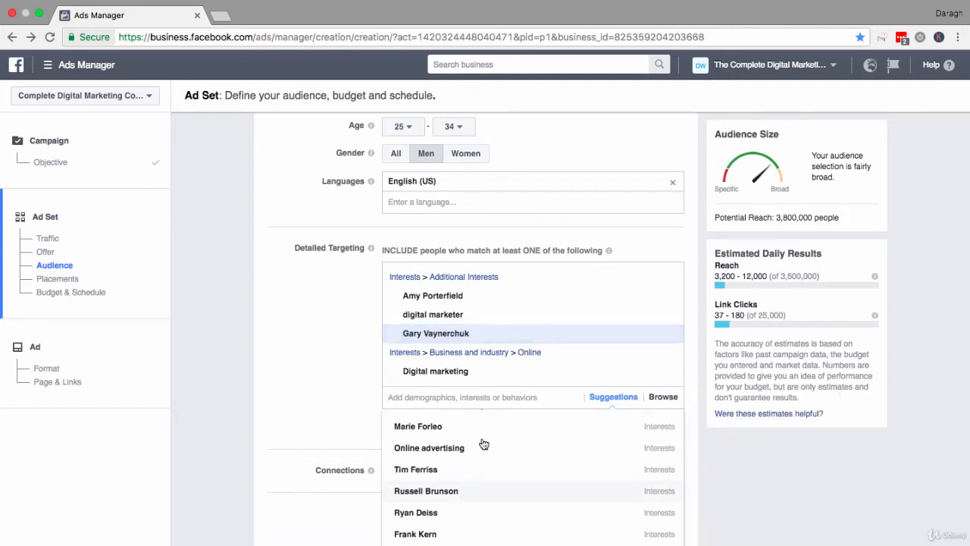
pyautogui.moveTo(534, 338)
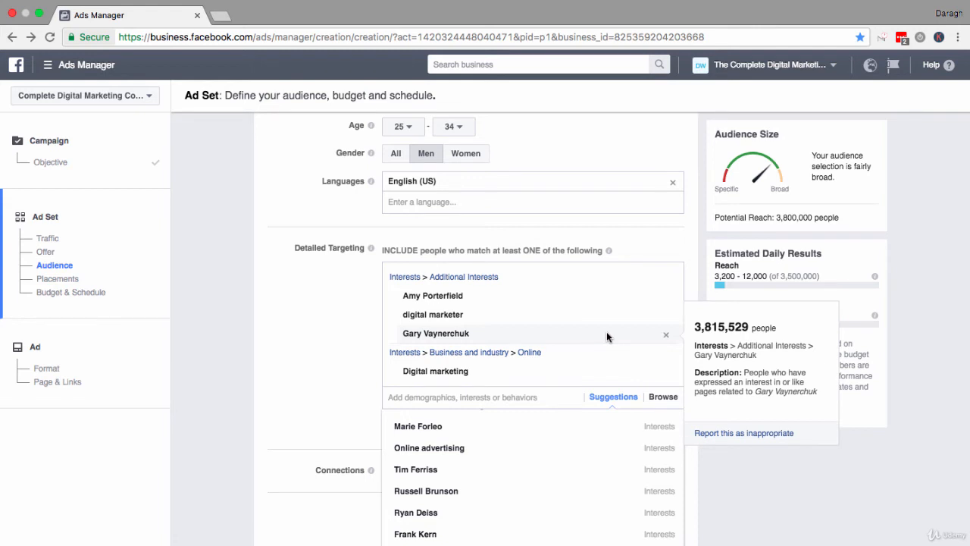
pyautogui.click(320, 339)
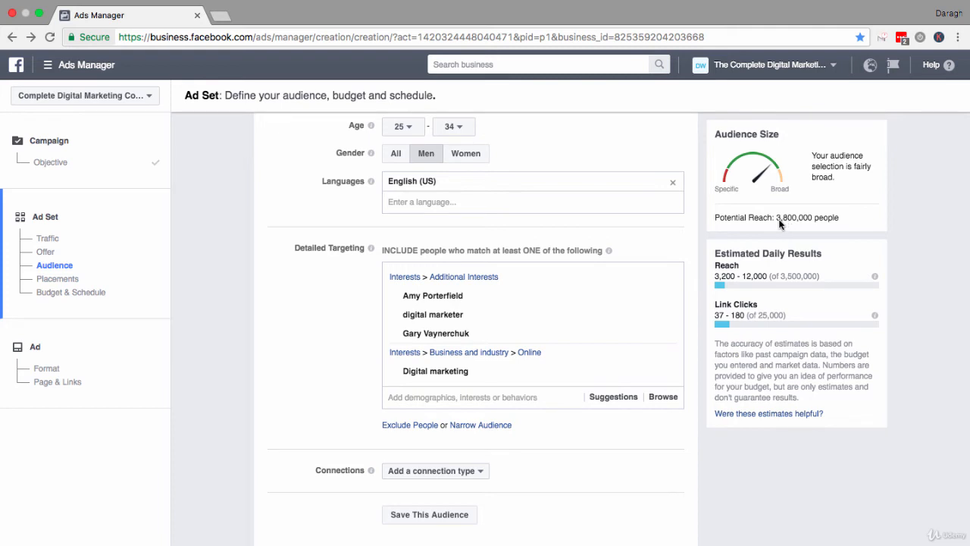
# Check the potential reach, and remove the Gary Vaynerchuk and Amy Porterfield interests from the detailed targeting.
pyautogui.moveTo(776, 218); pyautogui.dragTo(818, 217)
pyautogui.click(774, 218)
pyautogui.moveTo(523, 332)
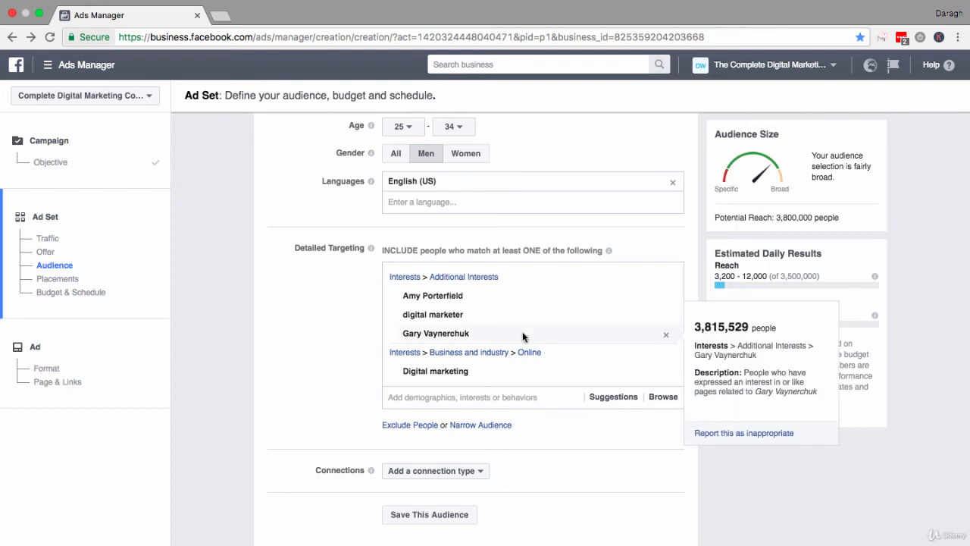
pyautogui.click(668, 334)
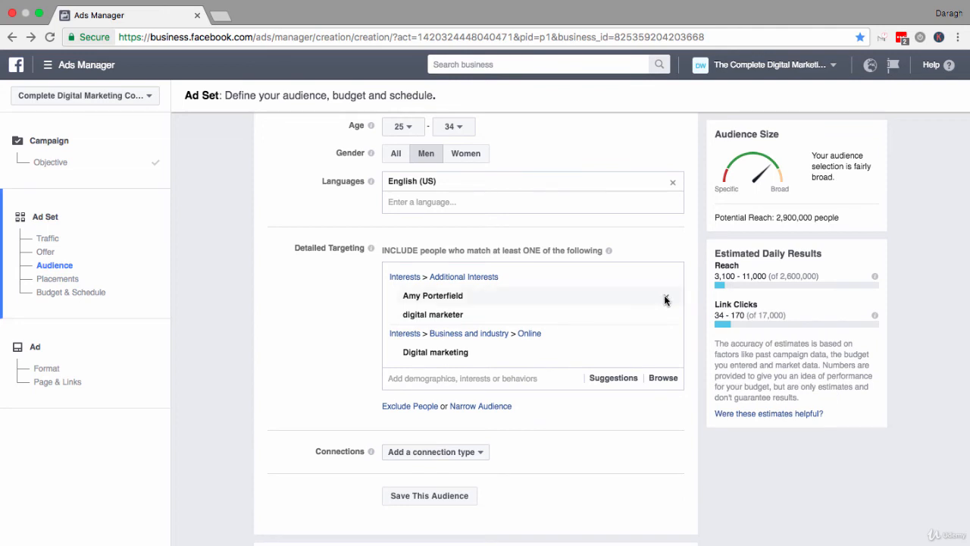
pyautogui.click(665, 297)
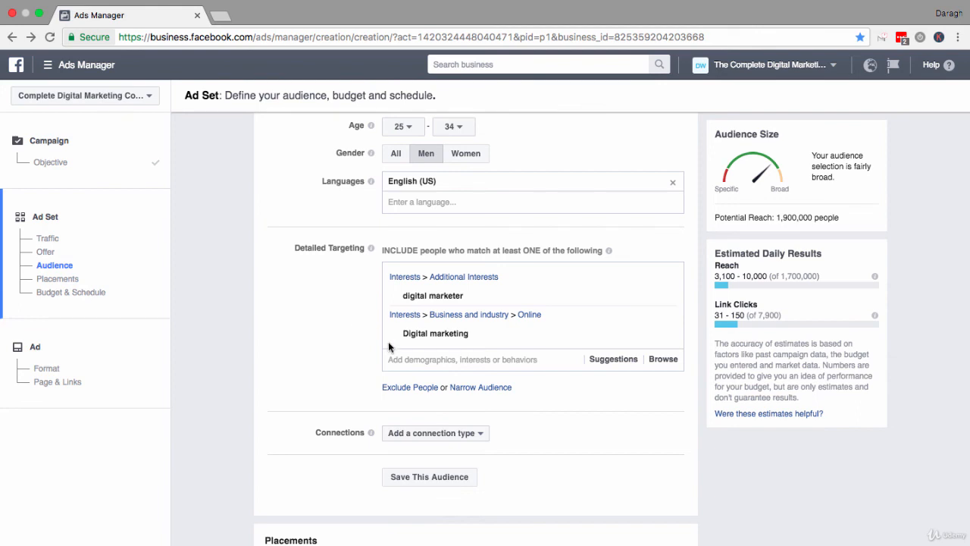
# Open the suggested interests for the detailed targeting.
pyautogui.click(400, 361)
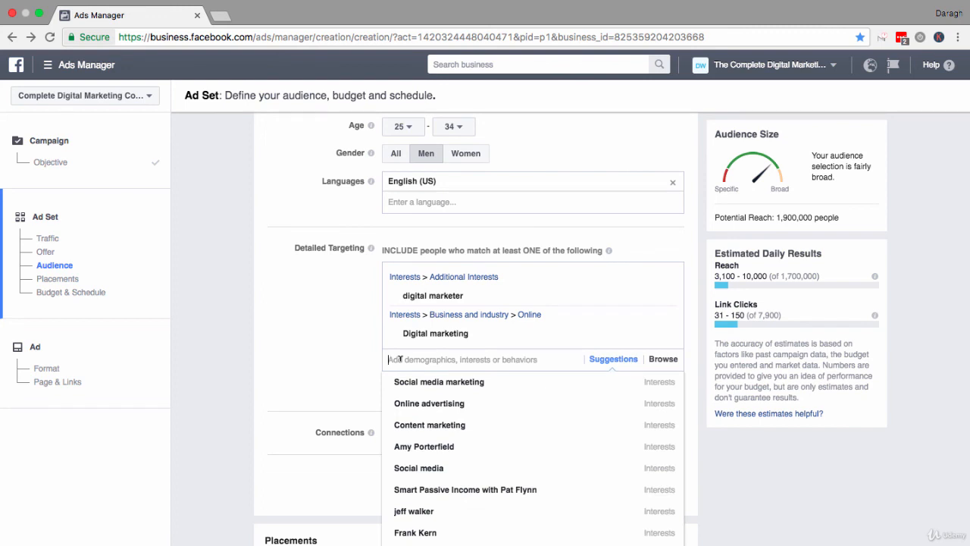